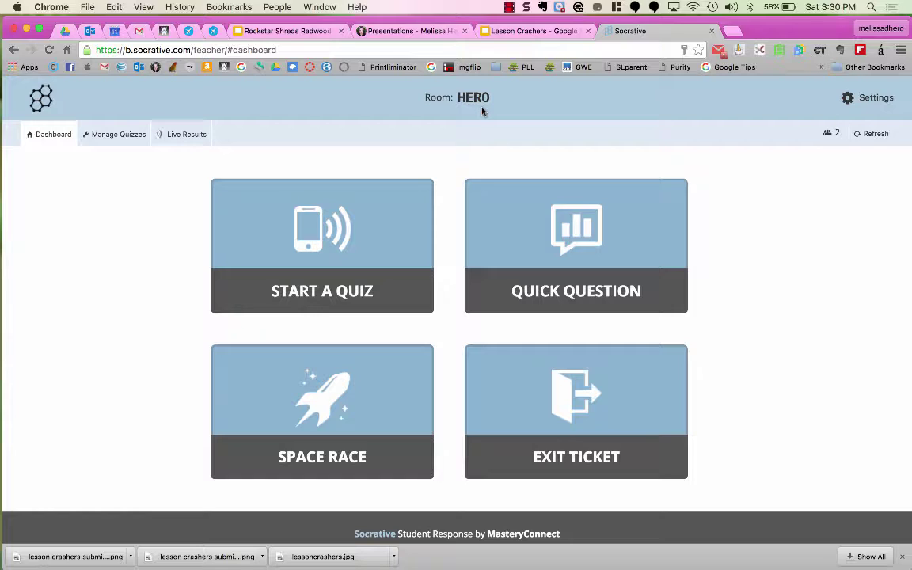
# Create and start a short-answer quick question titled "ClEvR Argument" with a single response per student and student names required.
pyautogui.click(509, 208)
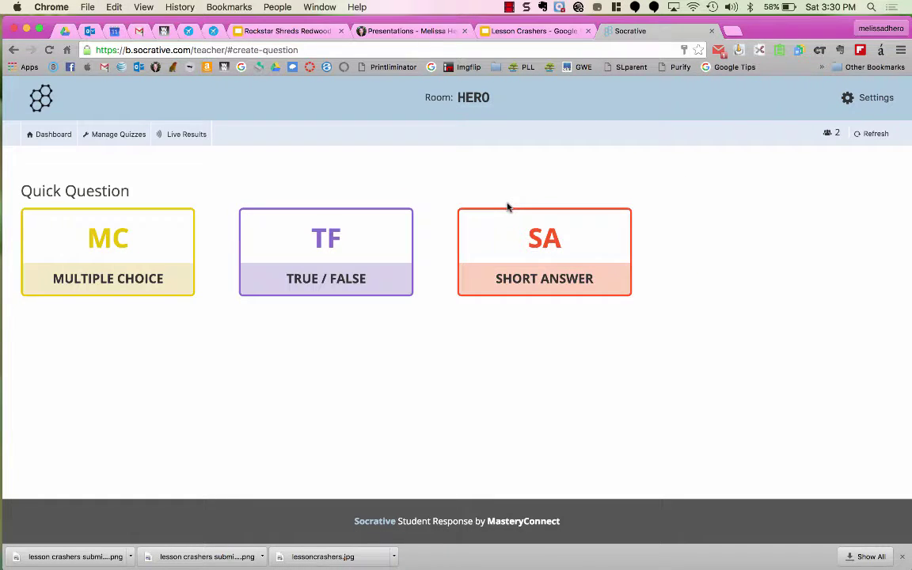
pyautogui.click(512, 239)
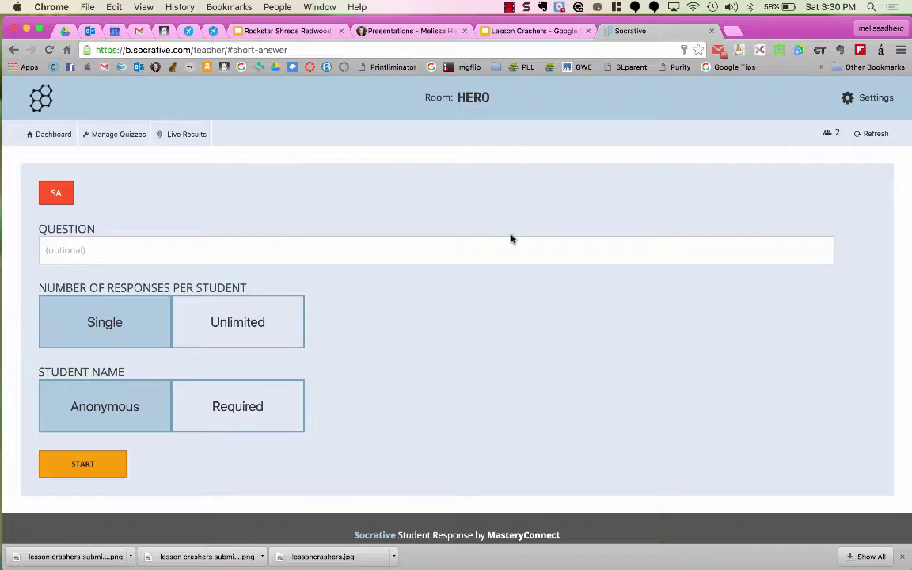
pyautogui.click(409, 251)
pyautogui.write('ClEvR Argument')
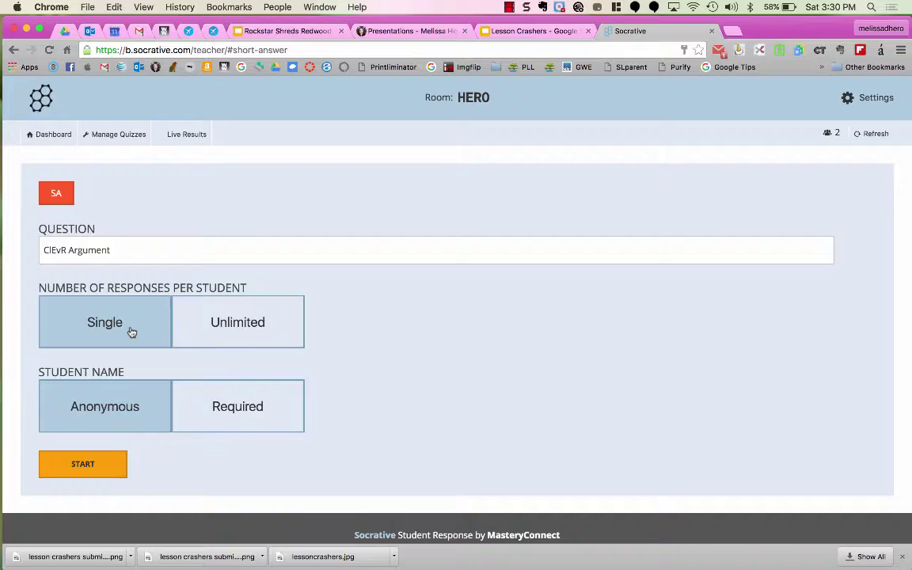
pyautogui.click(231, 405)
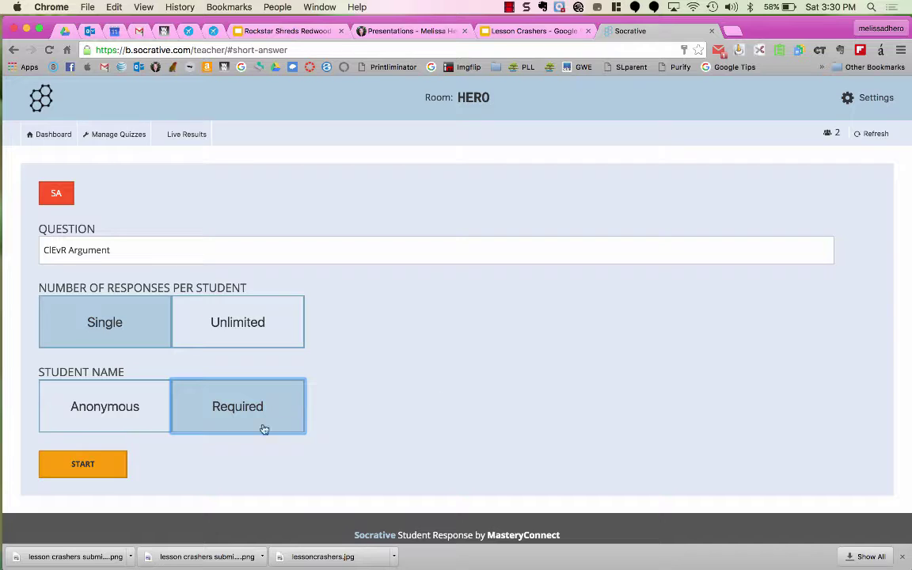
pyautogui.click(112, 460)
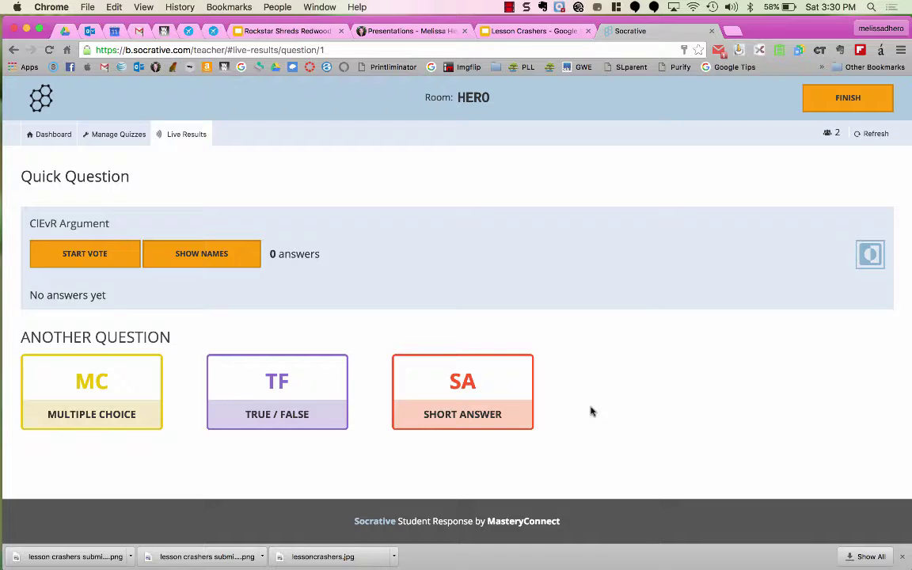
# In the student browser window, join the teacher's room under the name Student1.
pyautogui.hotkey('ctrl', 'Right')
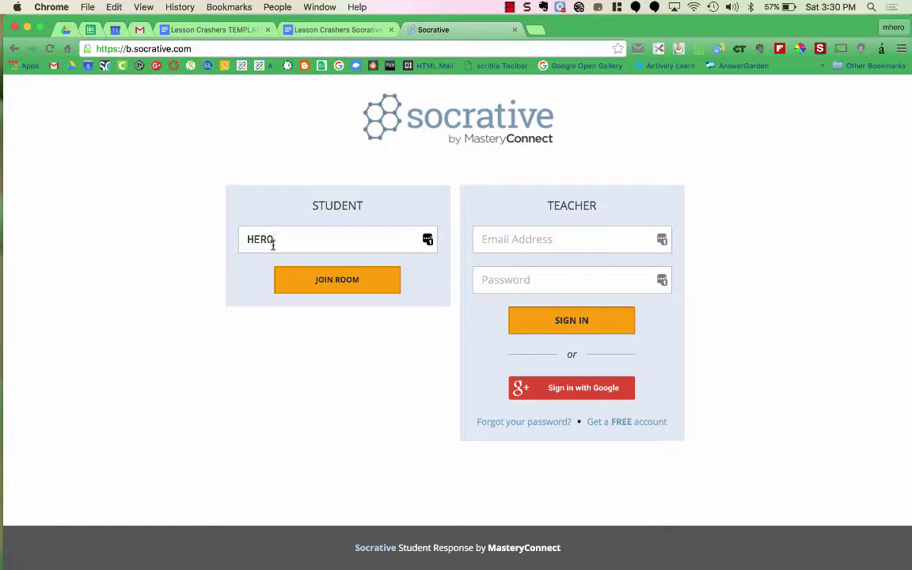
pyautogui.click(330, 284)
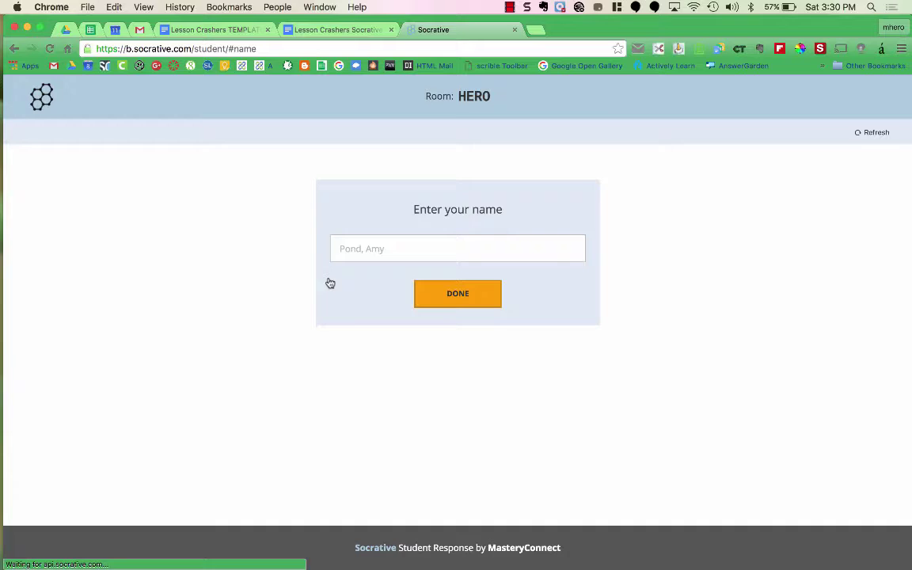
pyautogui.click(358, 250)
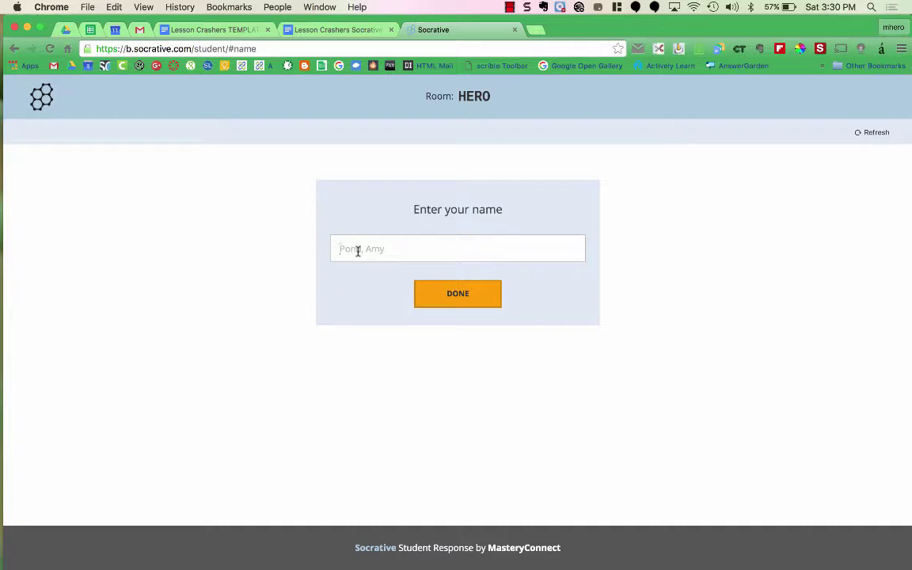
pyautogui.write('Student1')
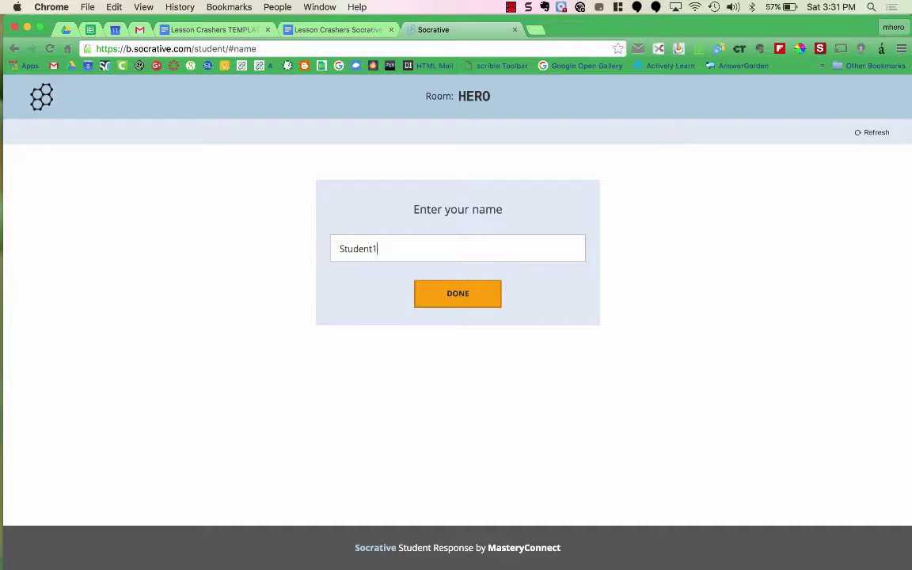
pyautogui.click(461, 292)
# Submit "argument" as the student's answer to the ClEvR Argument question.
pyautogui.click(385, 223)
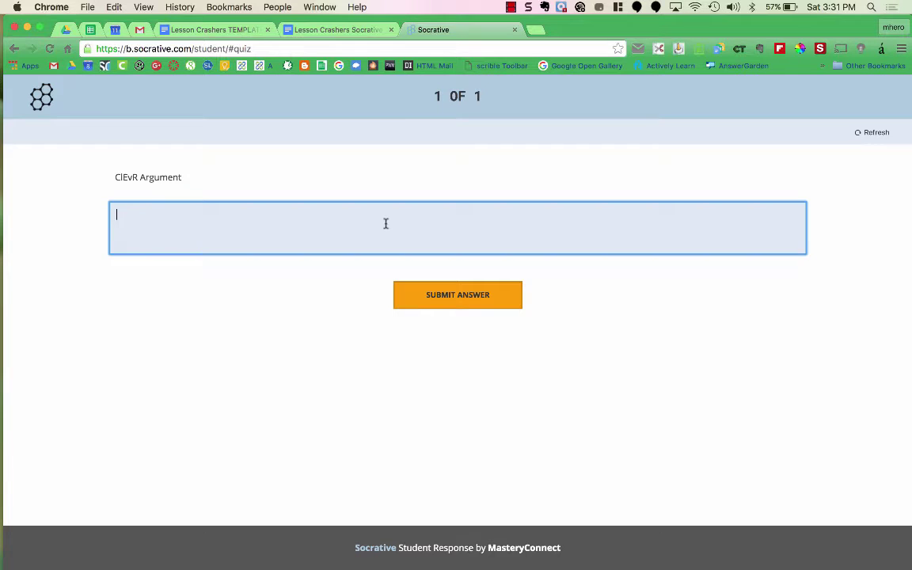
pyautogui.write('argument')
pyautogui.click(441, 298)
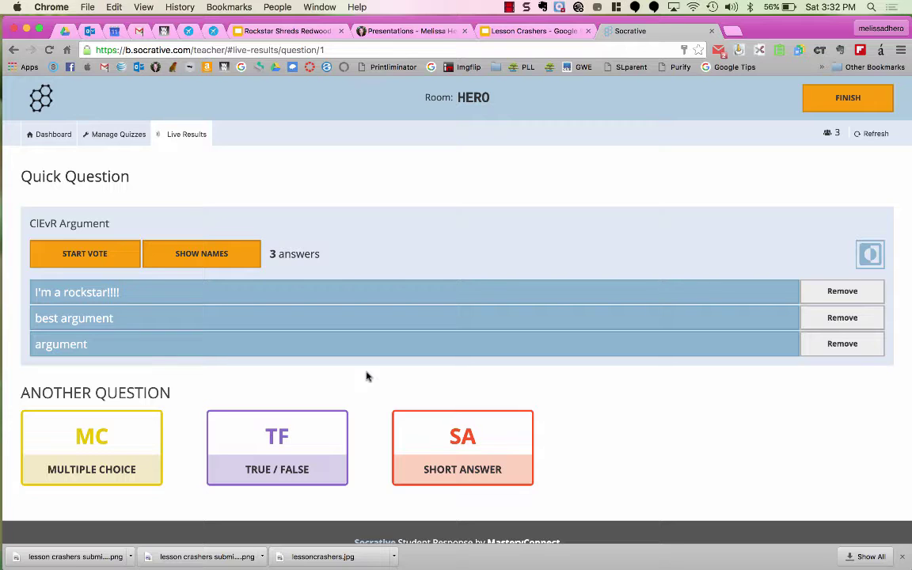
# In the teacher's live results, show and re-hide the student names, and remove the "I'm a rockstar!!!!" answer.
pyautogui.click(208, 259)
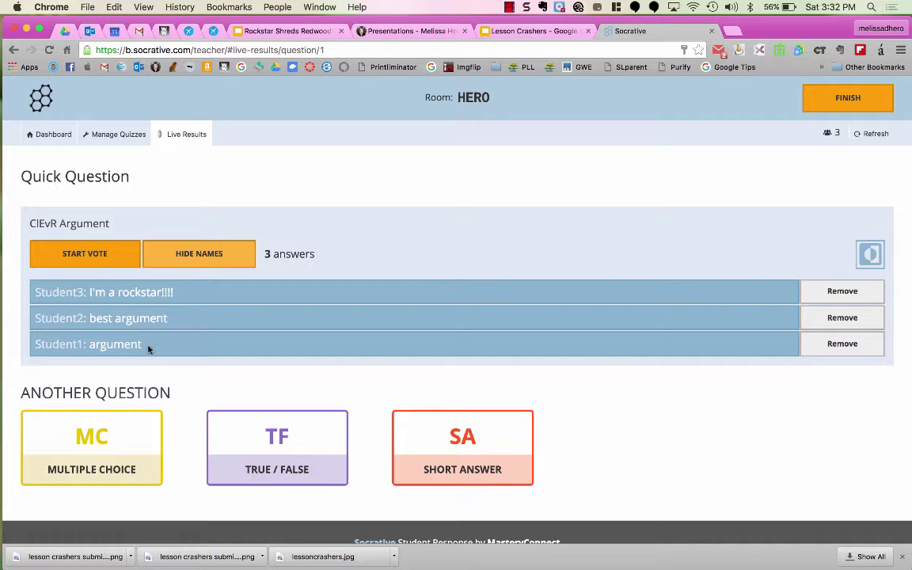
pyautogui.click(204, 261)
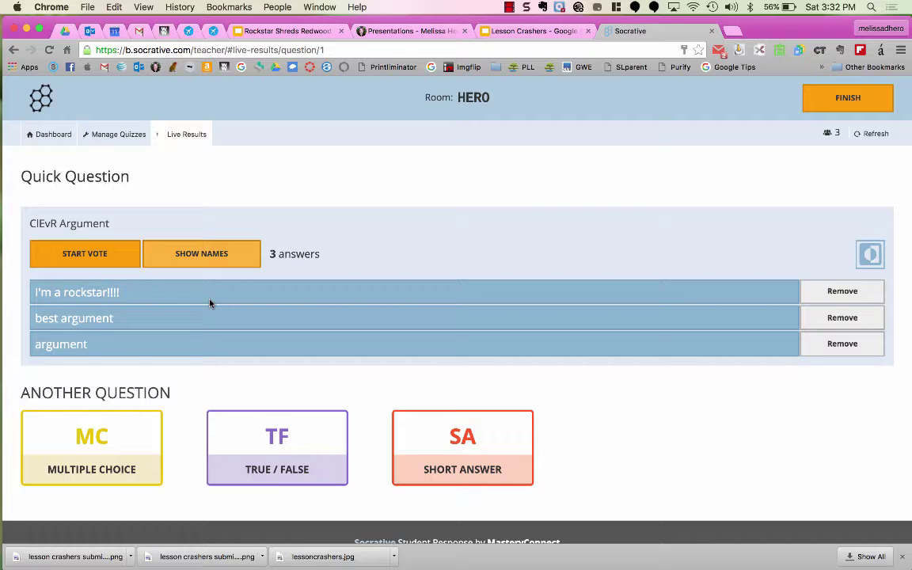
pyautogui.click(841, 291)
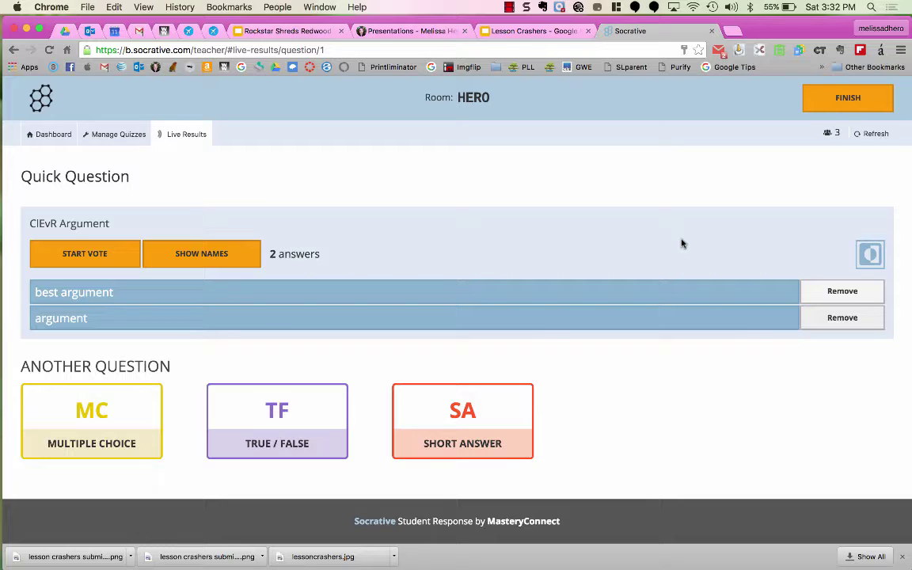
# Start a vote on the remaining answers and submit a vote for "best argument" from the student browser window.
pyautogui.click(101, 256)
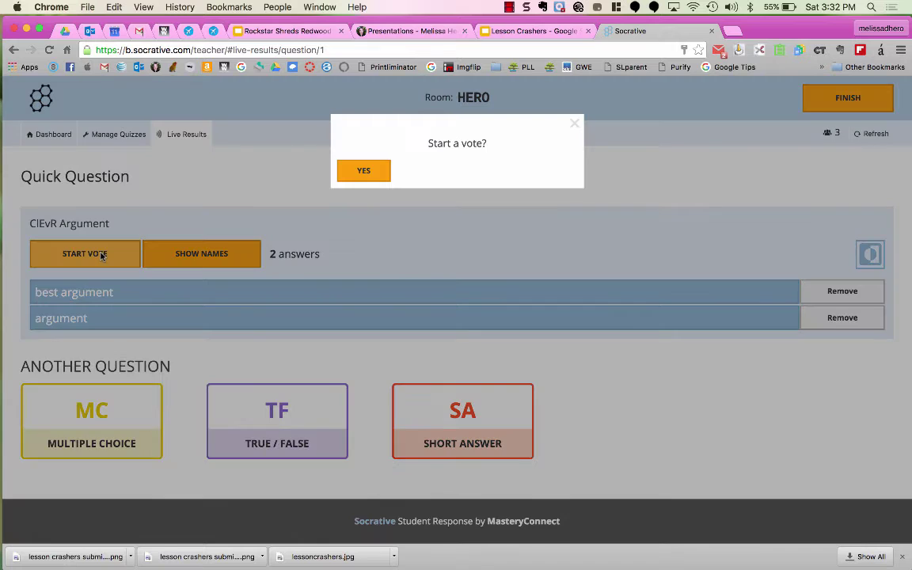
pyautogui.click(355, 173)
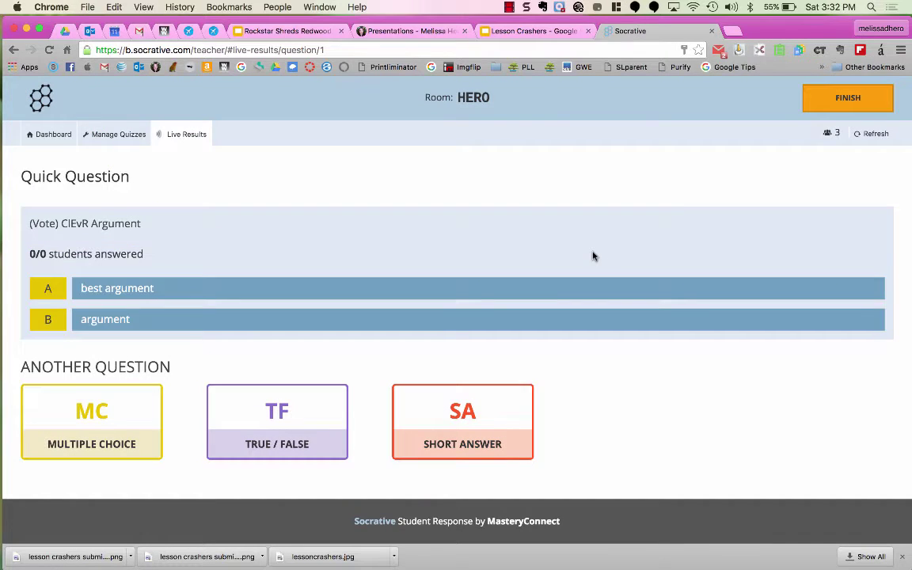
pyautogui.hotkey('ctrl', 'Right')
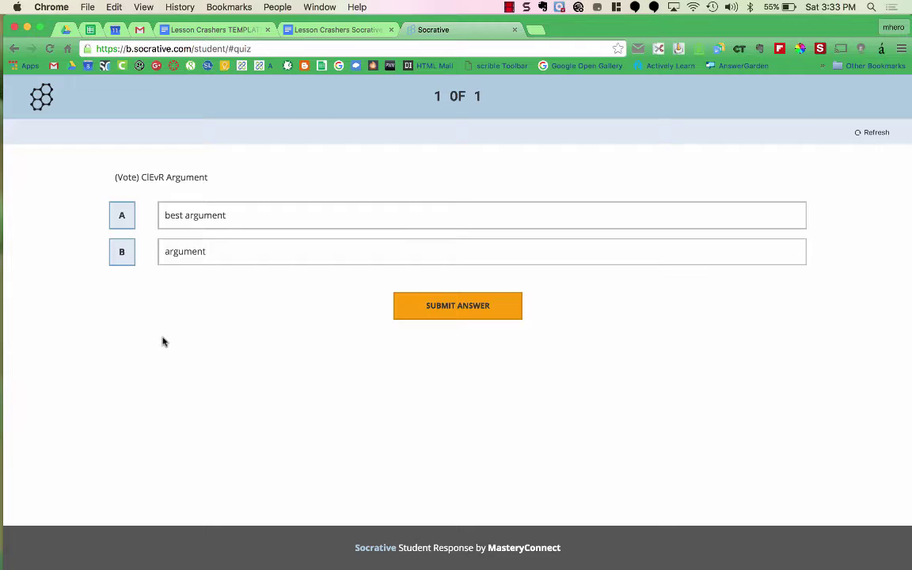
pyautogui.click(184, 215)
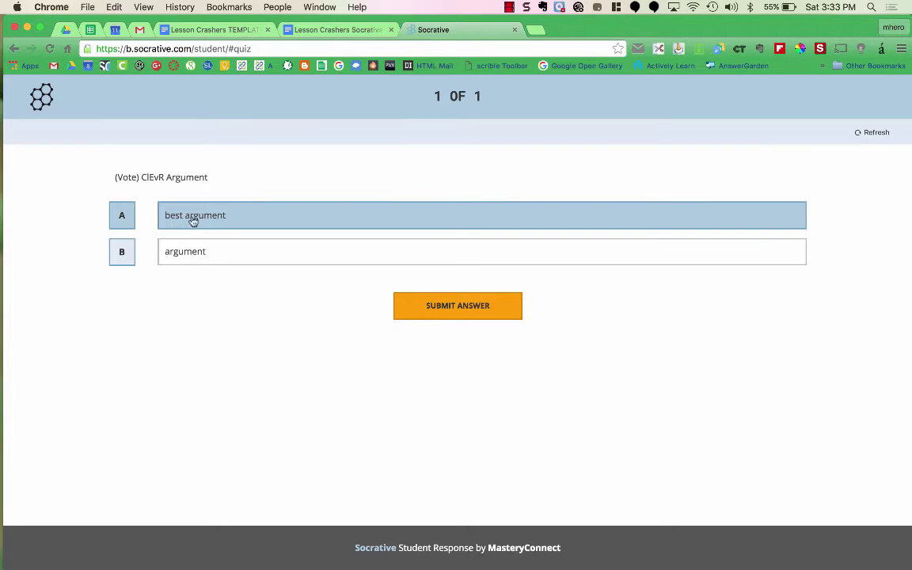
pyautogui.click(450, 306)
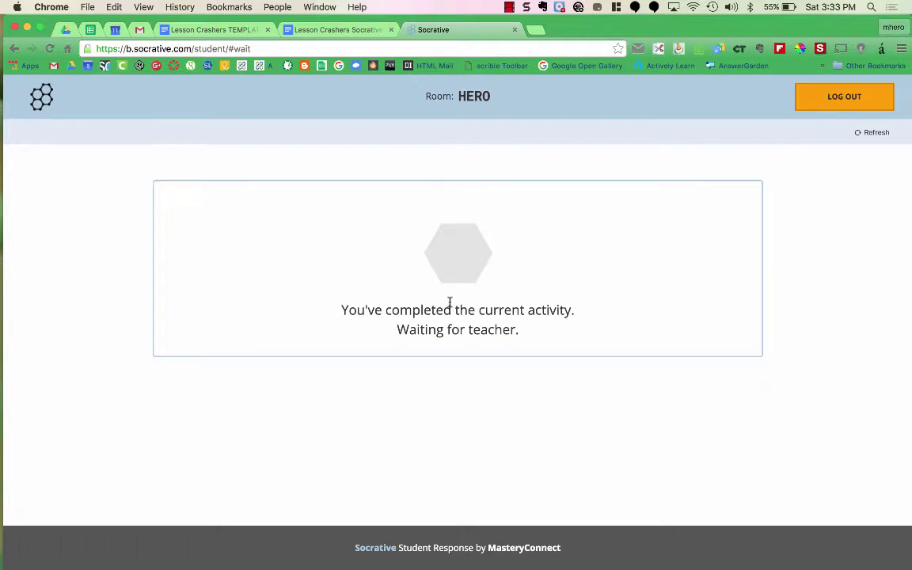
# Finish the activity from the teacher window, requesting the Whole Class Excel report by e-mail and download, and return to the dashboard.
pyautogui.hotkey('ctrl', 'Left')
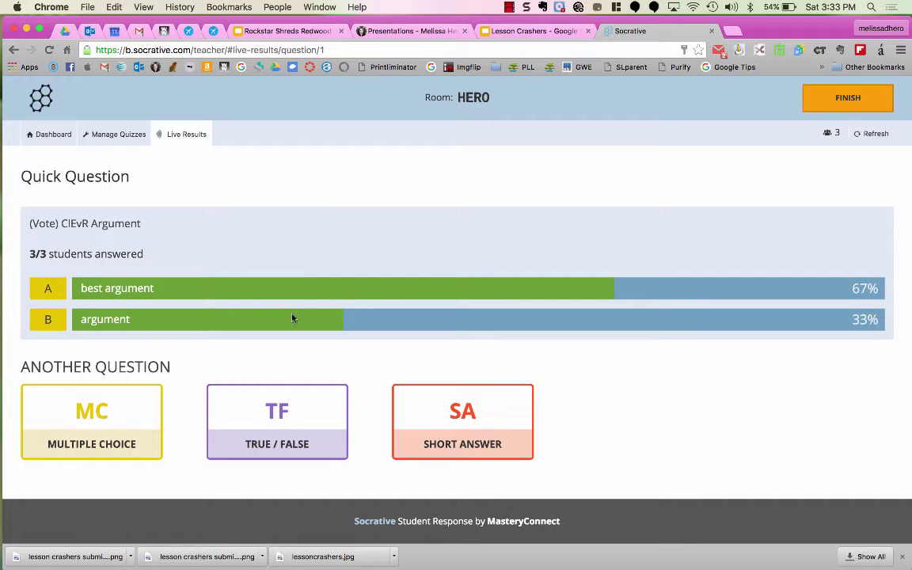
pyautogui.click(825, 106)
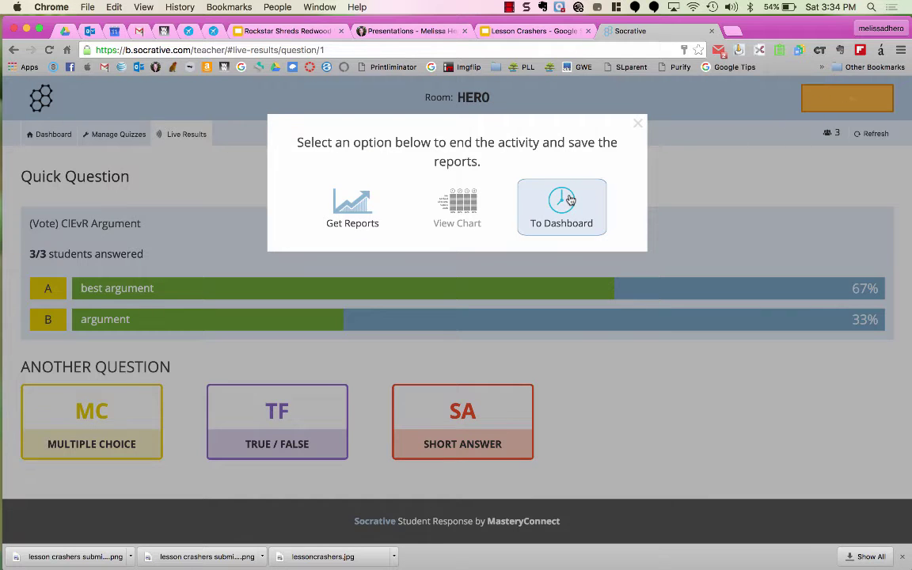
pyautogui.click(357, 208)
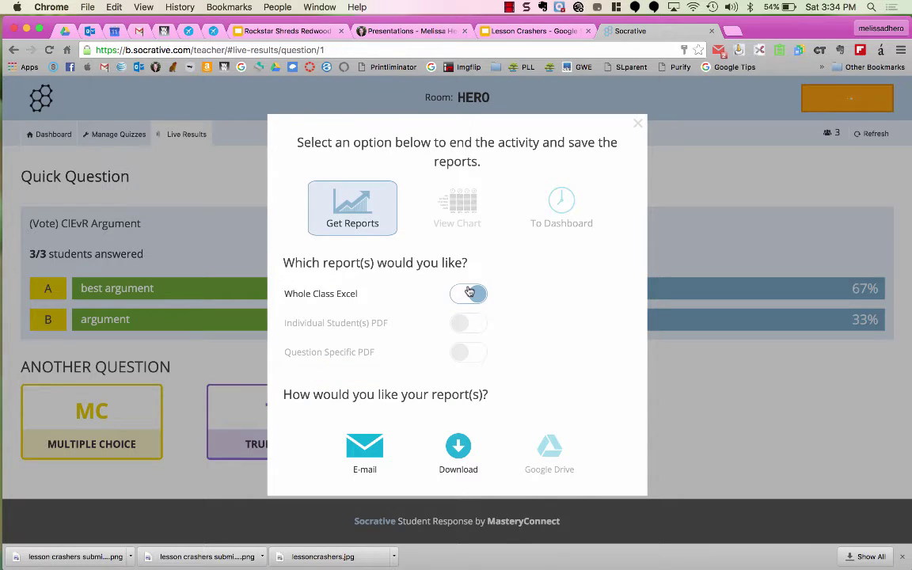
pyautogui.click(372, 448)
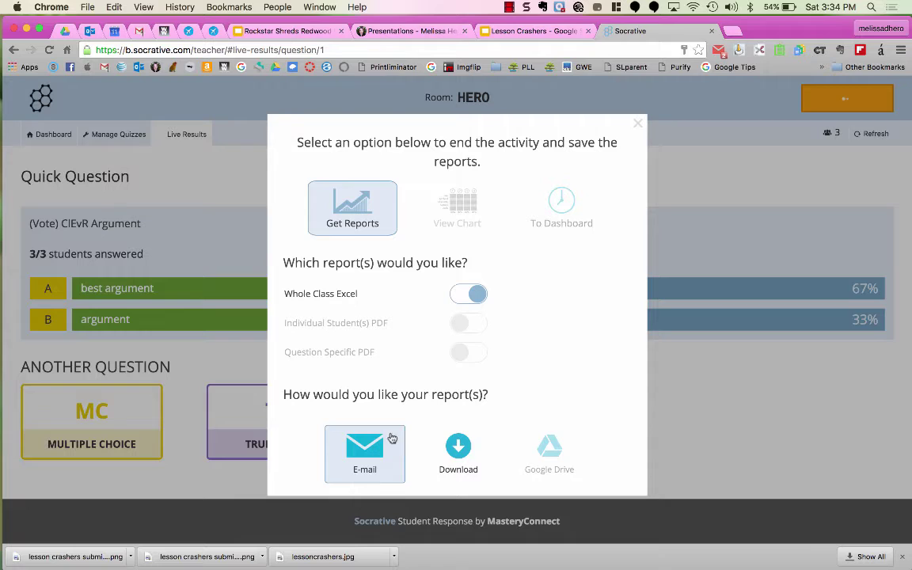
pyautogui.click(461, 456)
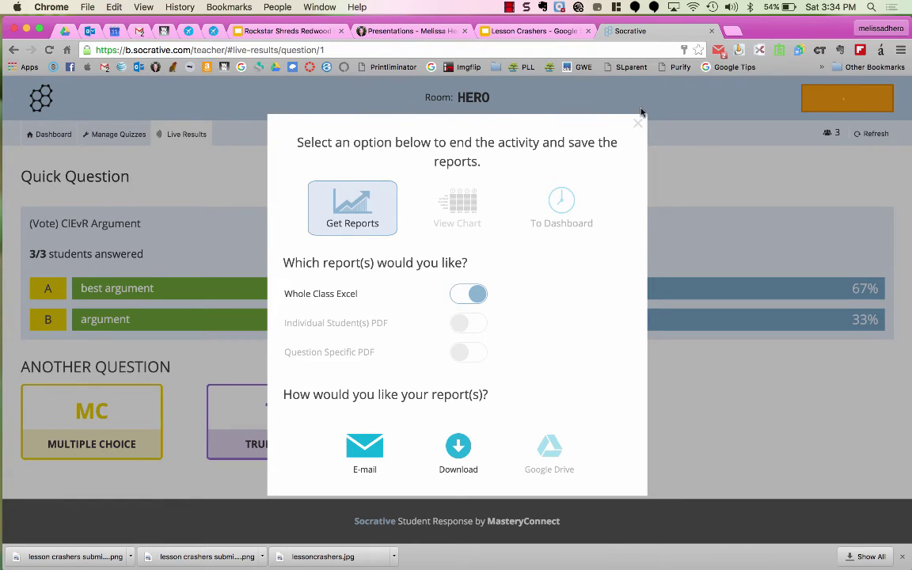
pyautogui.click(560, 215)
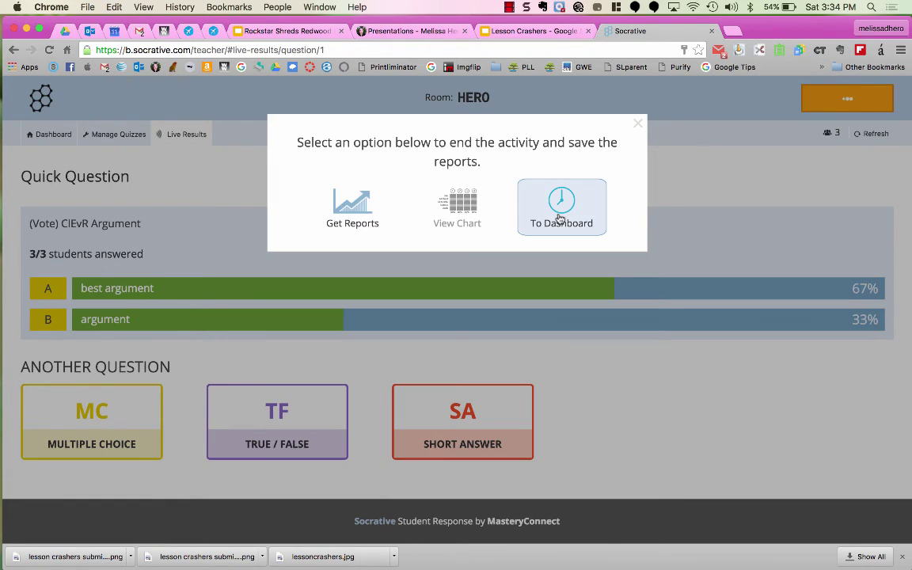